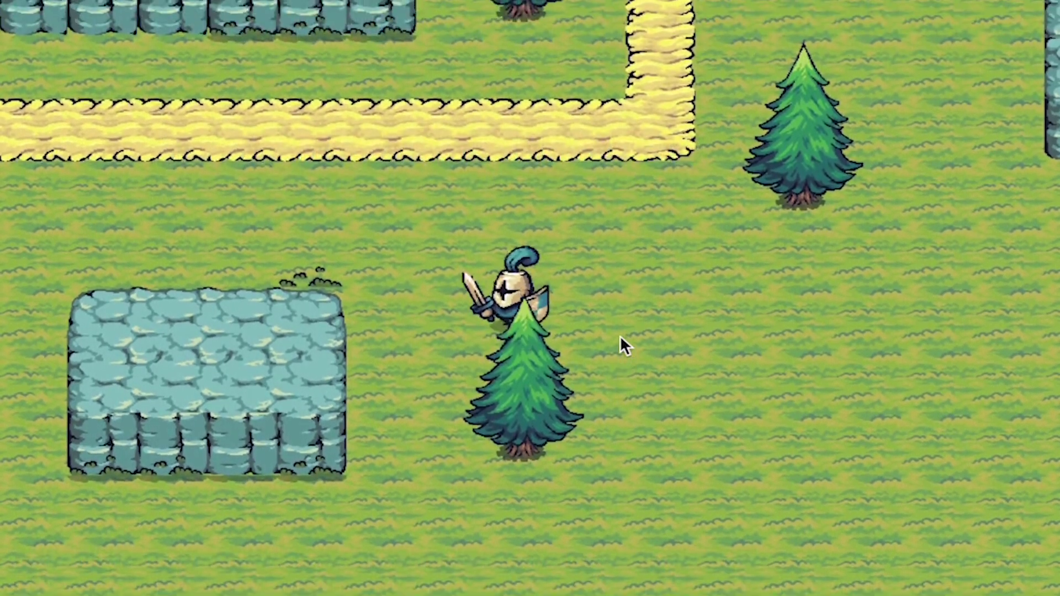
key(s)
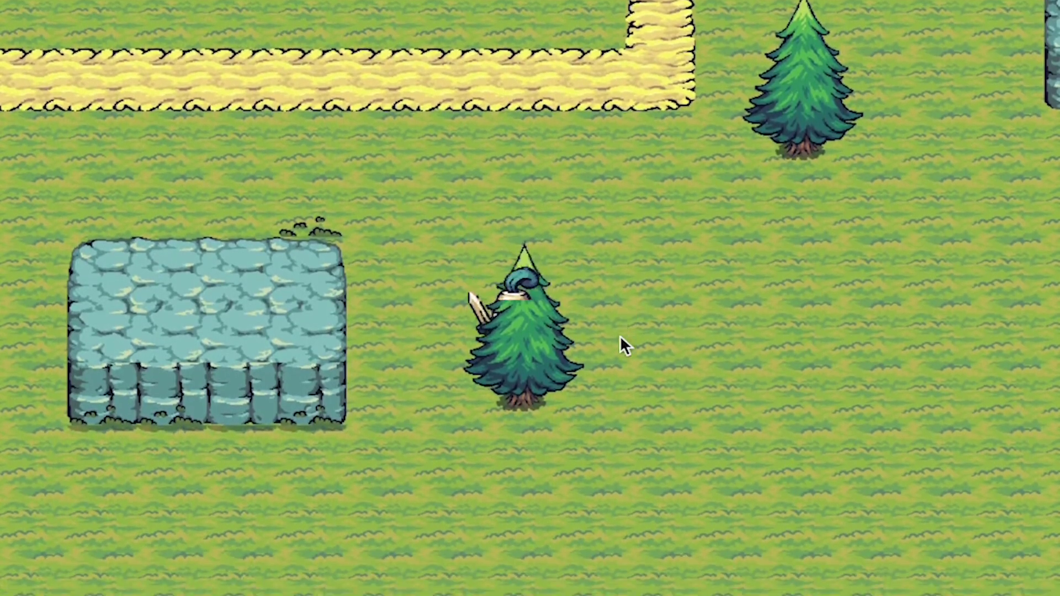
key(a)
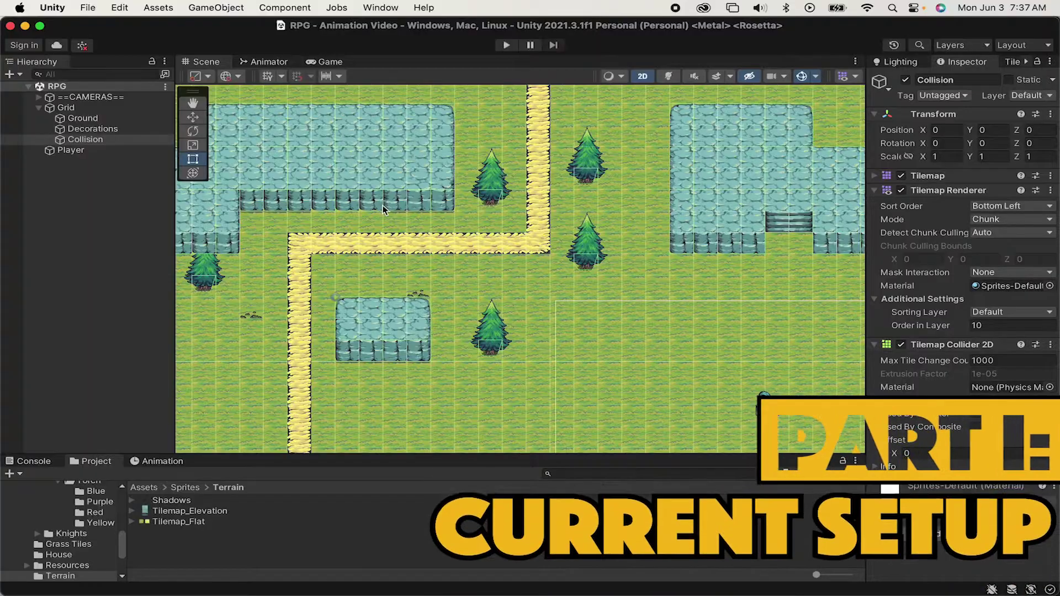
Step: Review the sorting layer and order settings of the Ground, Player, Decorations and Collision objects
click(71, 118)
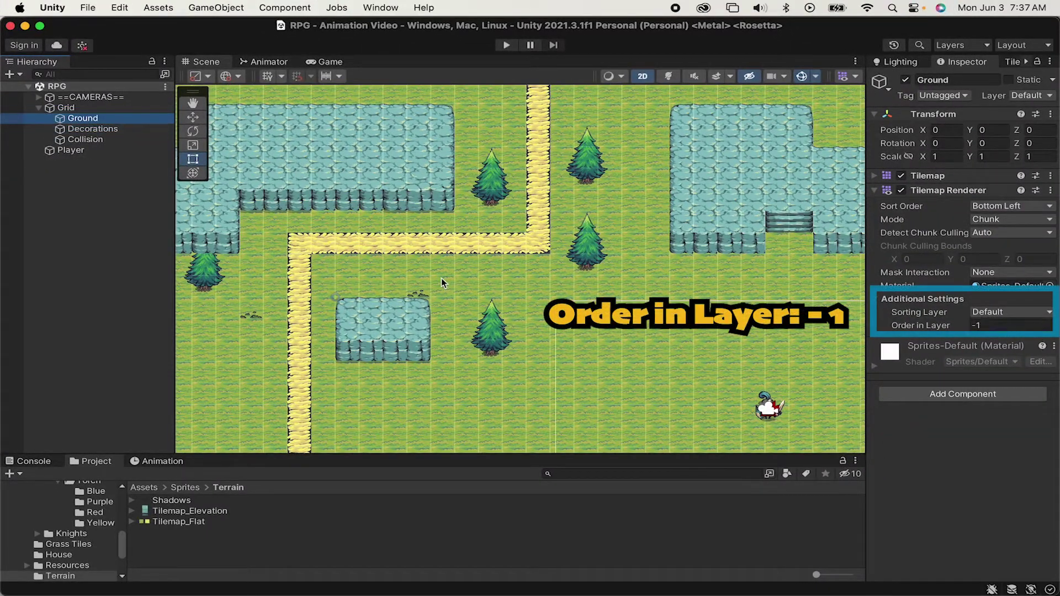
click(84, 151)
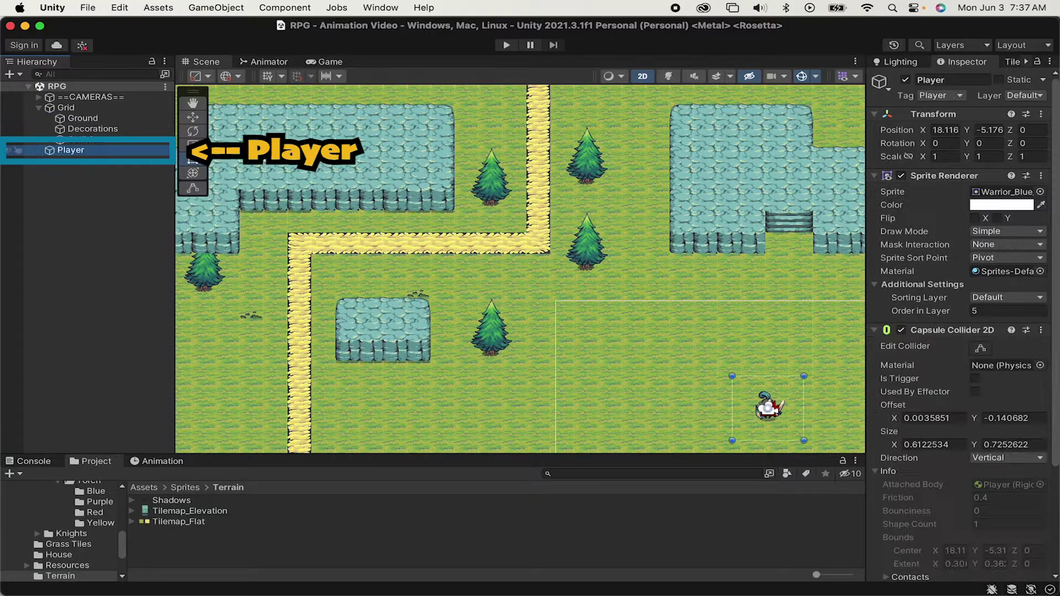
click(996, 316)
key(BackSpace)
click(92, 128)
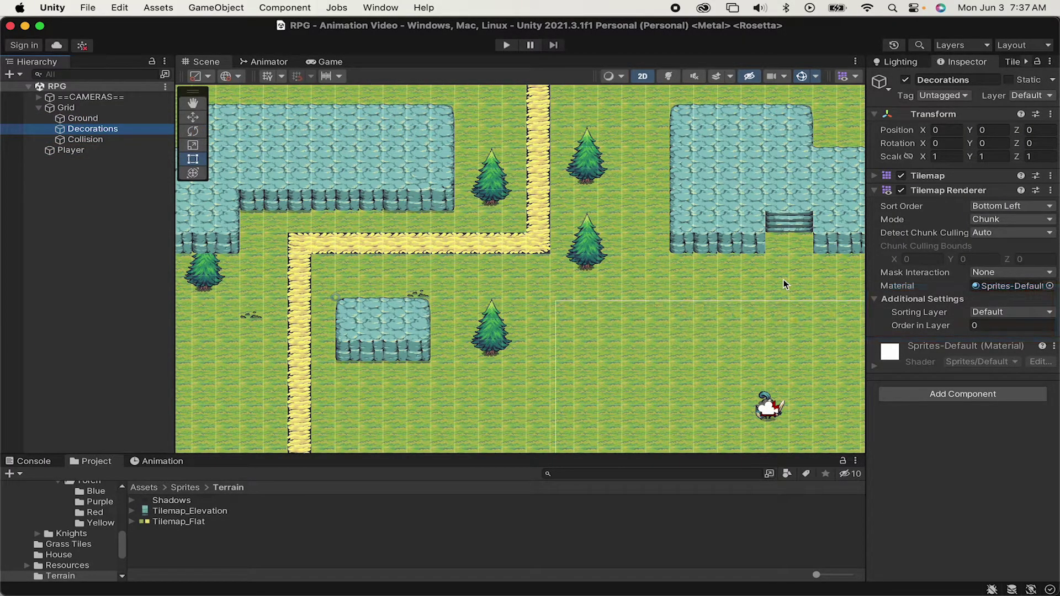
click(84, 138)
scroll(344, 160, up, 3)
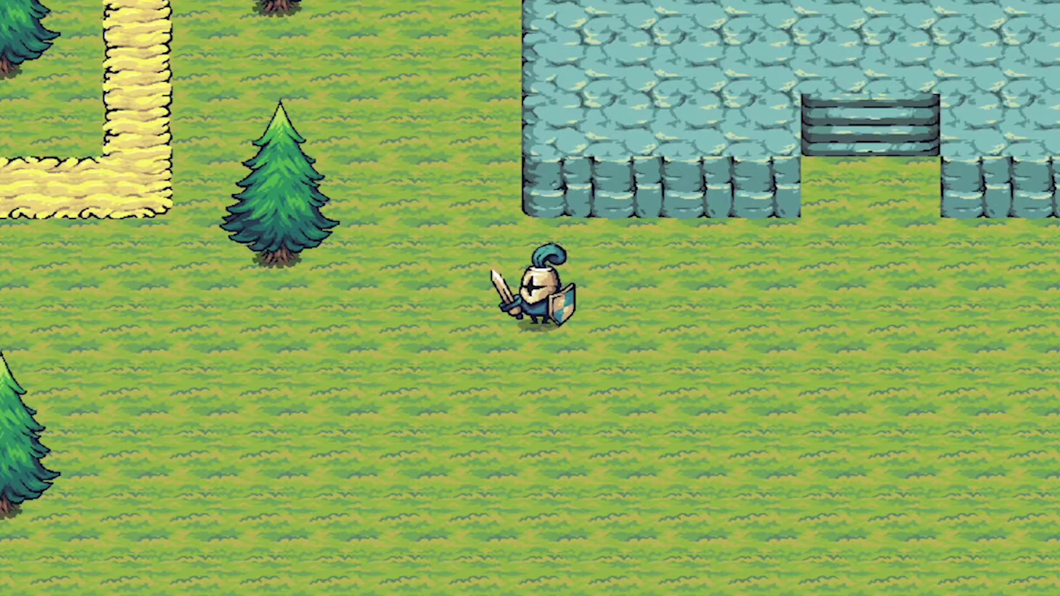
Step: Playtest the map by walking the player around the stone plateau's front, side and back edges to check tile overlap
key(d)
key(w)
key(d)
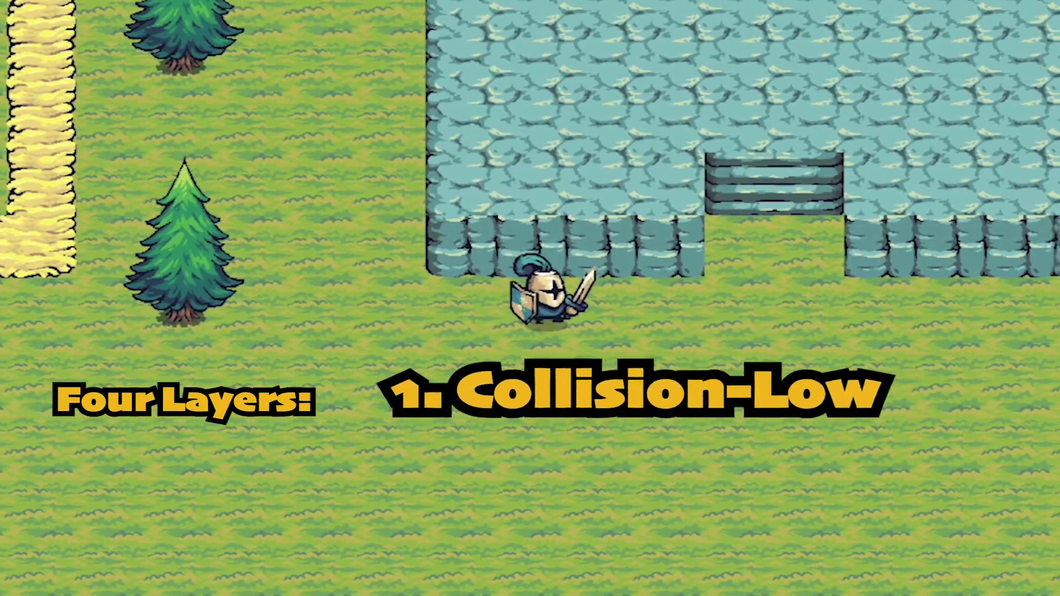
key(Left)
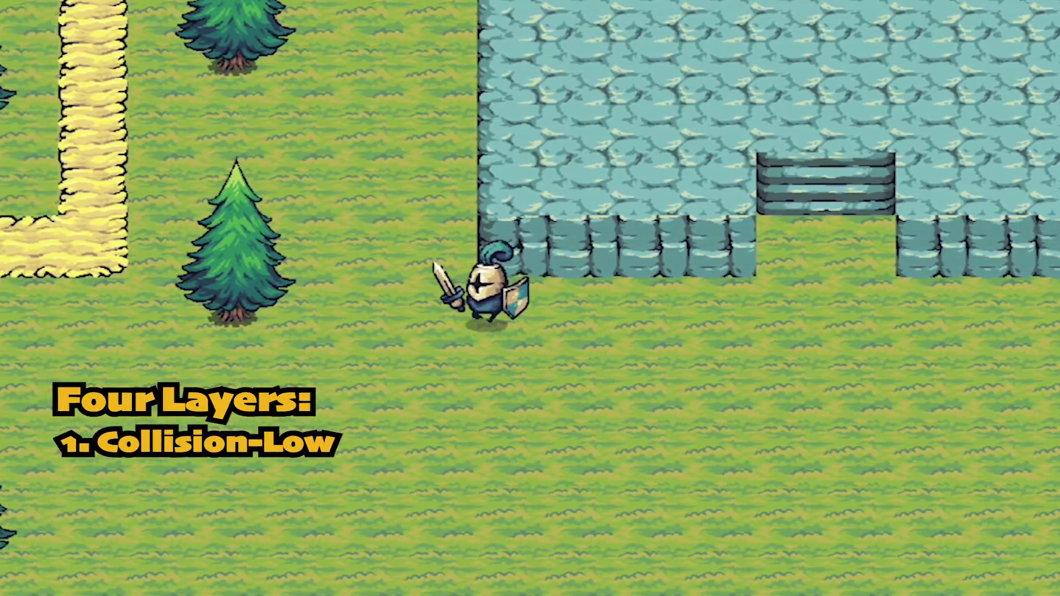
key(w)
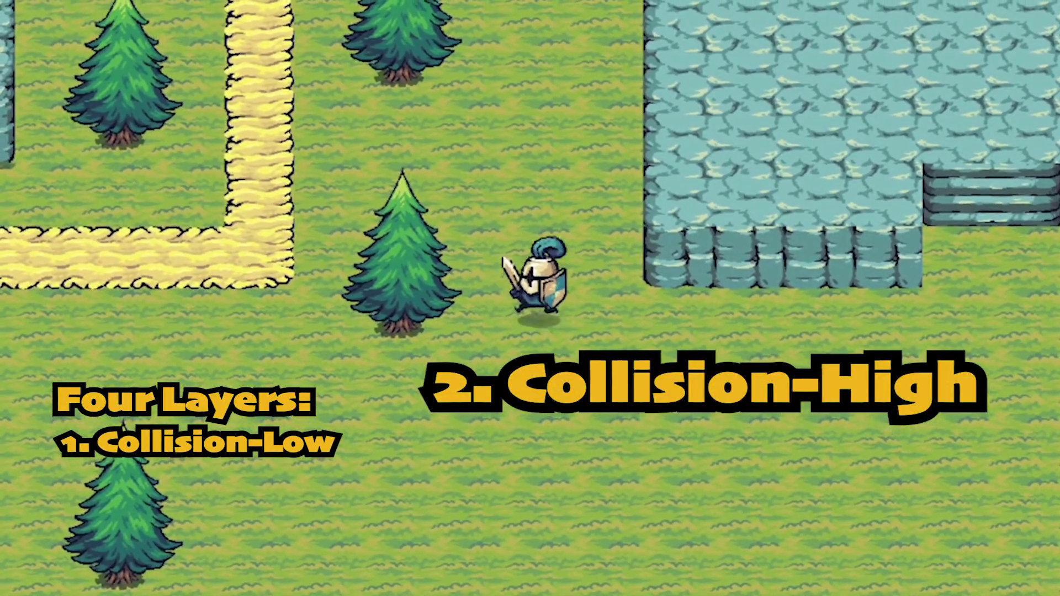
key(d)
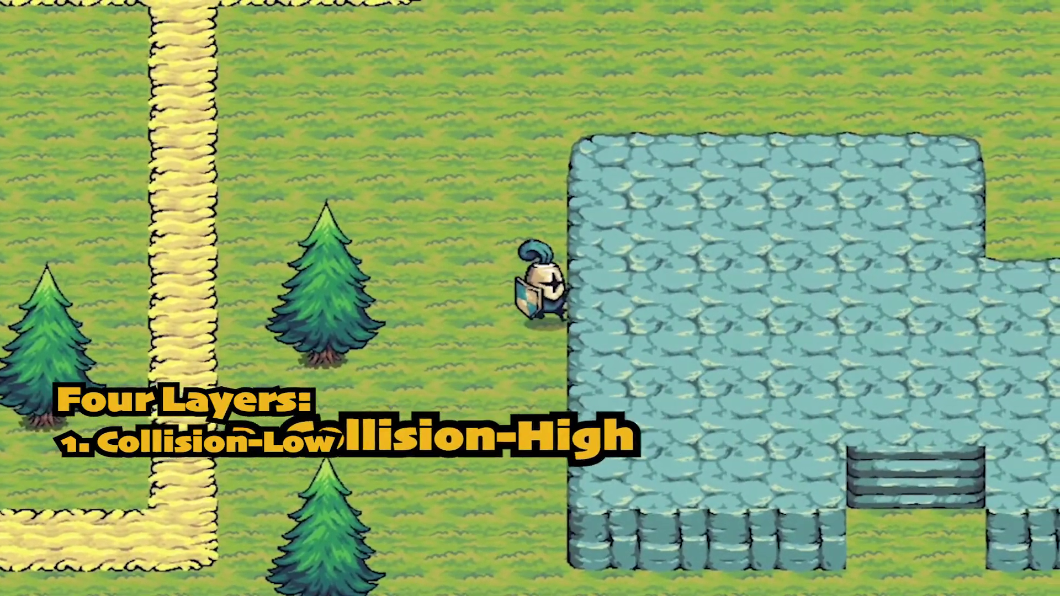
key(Down)
key(Left)
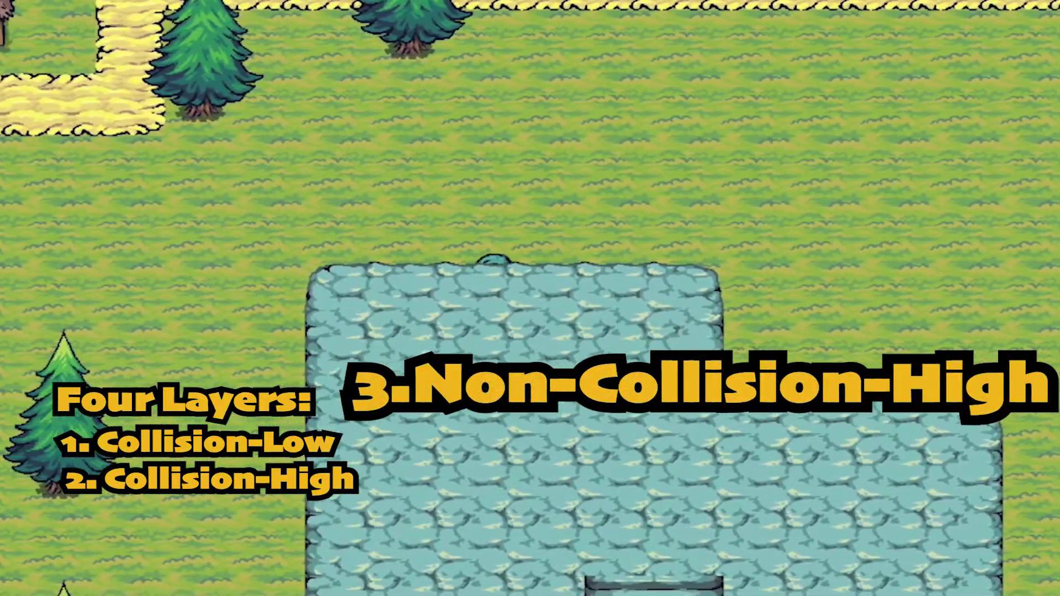
key(Left)
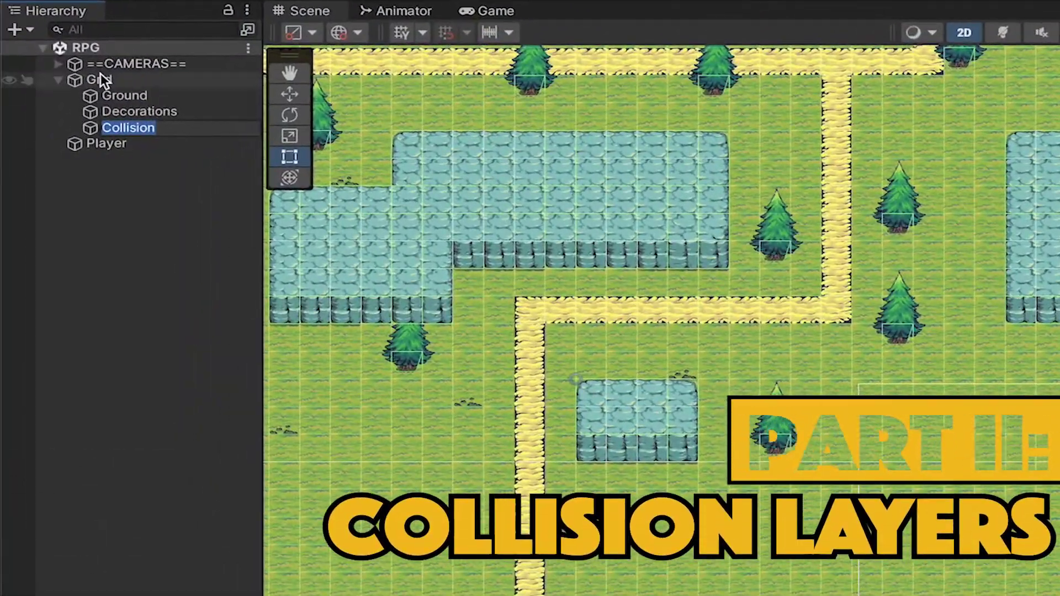
Step: Rename the Collision tilemap as Collision-High and add a rectangular tilemap named Collision-Low under Grid
click(202, 128)
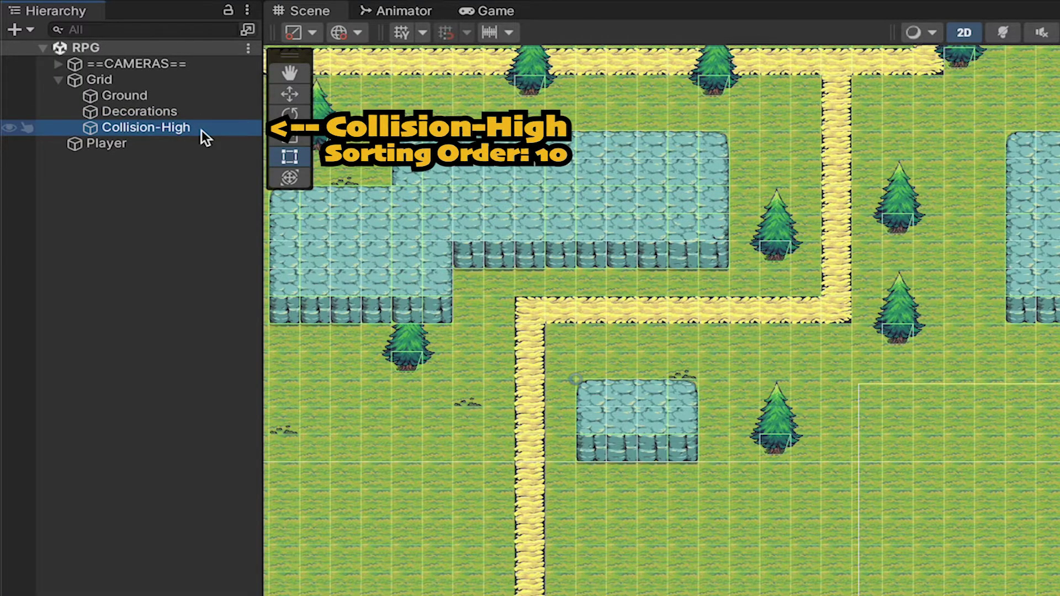
right_click(140, 80)
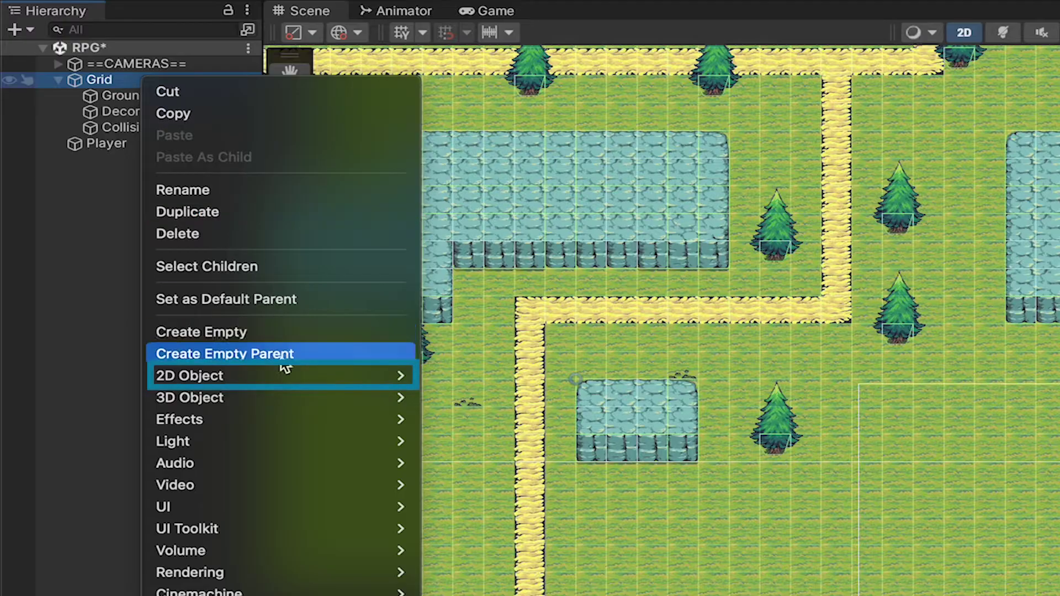
mouse_move(302, 370)
mouse_move(544, 421)
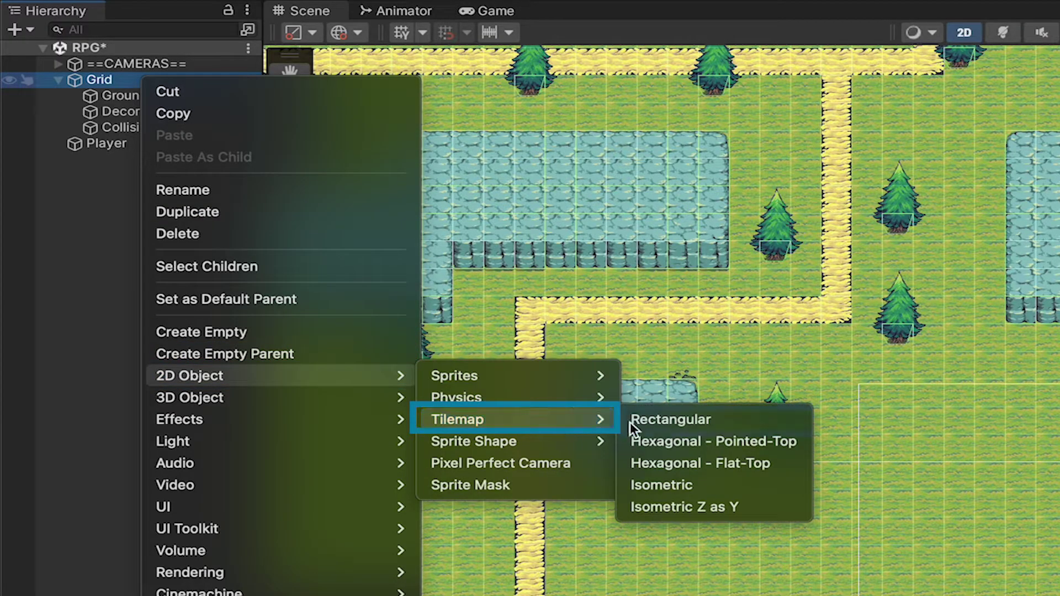
click(671, 421)
text(Coll)
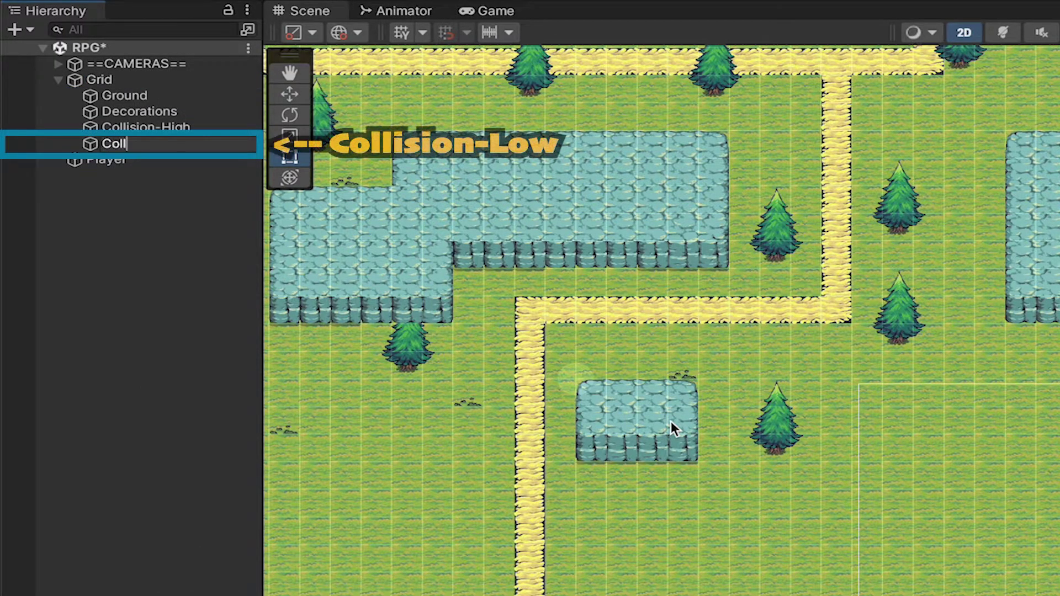
text(ision-Low)
key(Return)
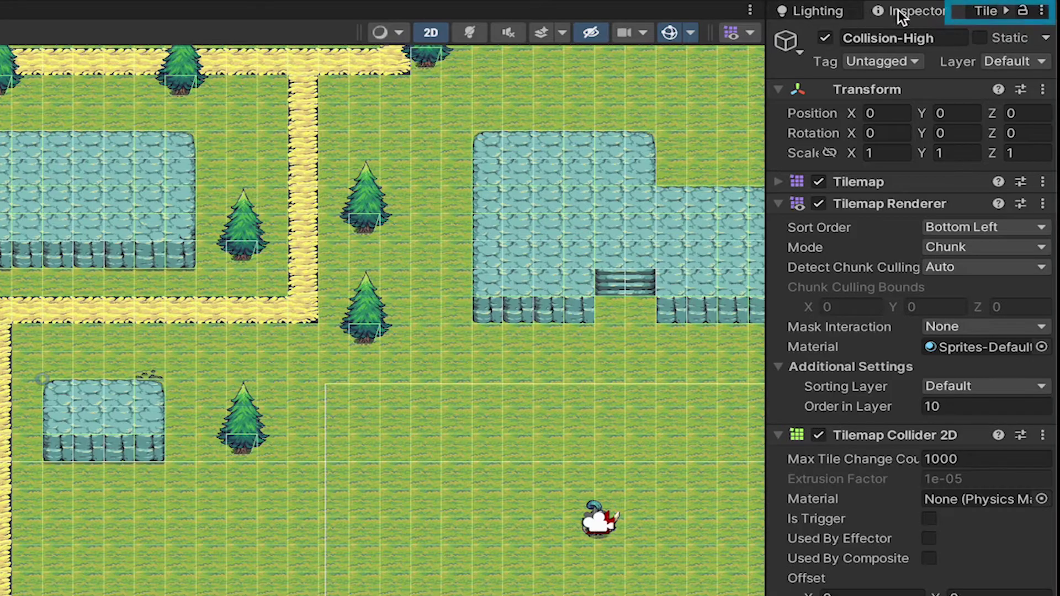
Step: Erase the front cliff-face tiles below the stone plateaus from the Collision-High tilemap
click(983, 12)
click(983, 40)
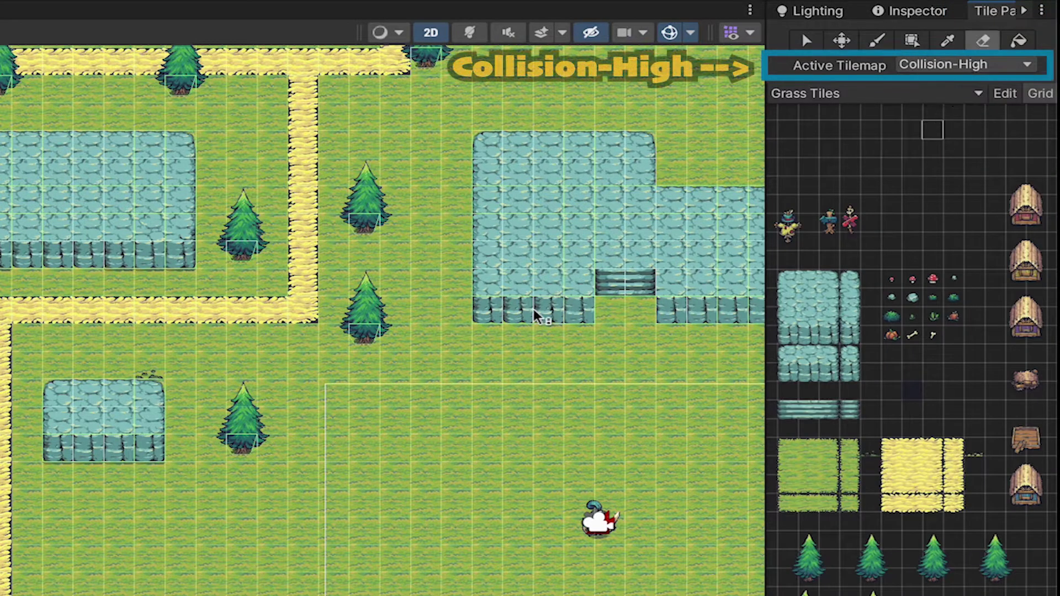
mouse_move(580, 309)
mouse_down()
mouse_move(499, 320)
mouse_move(688, 320)
mouse_up()
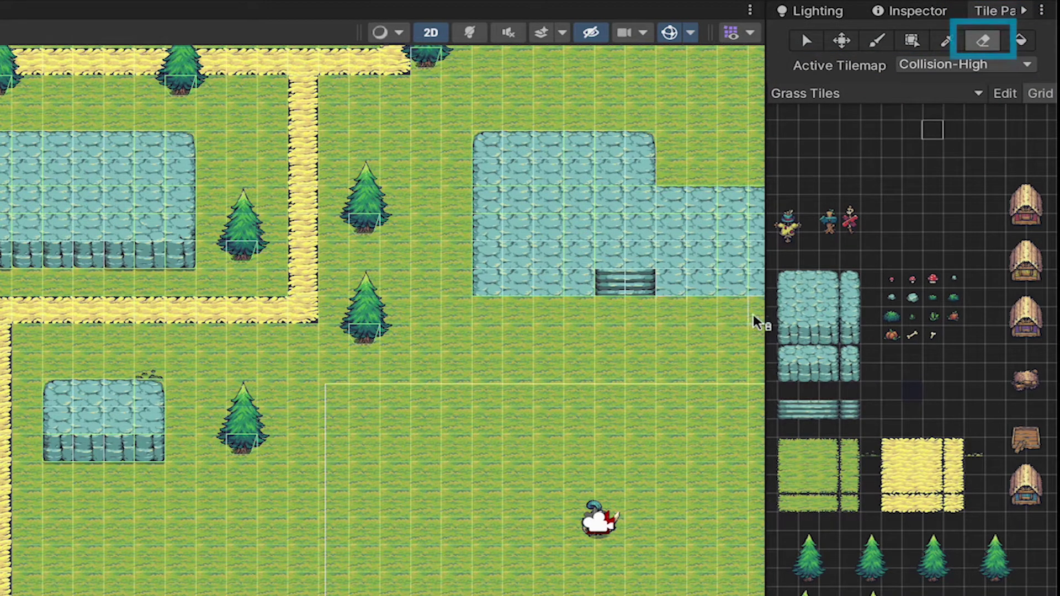
drag(177, 262, 5, 259)
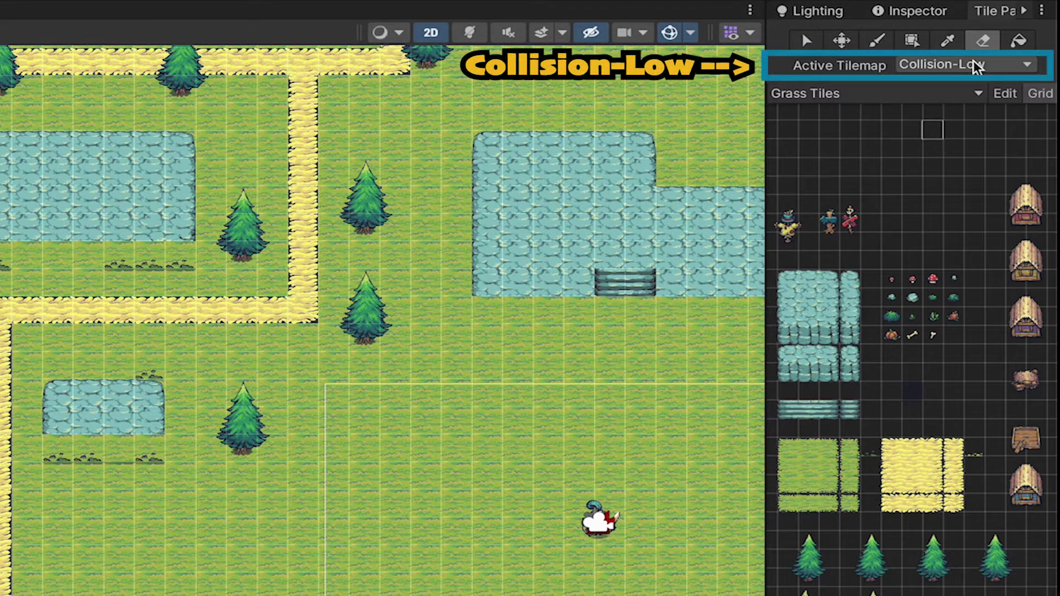
Step: Paint the plateaus' front cliff-face tiles and the pine trees' base tiles onto the Collision-Low tilemap
click(977, 64)
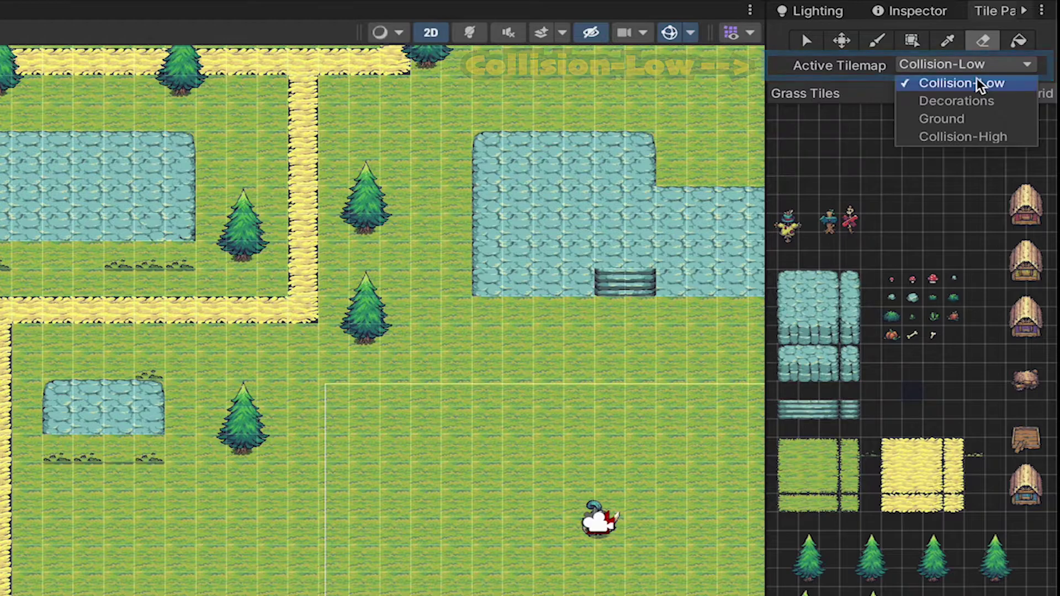
click(947, 81)
click(799, 330)
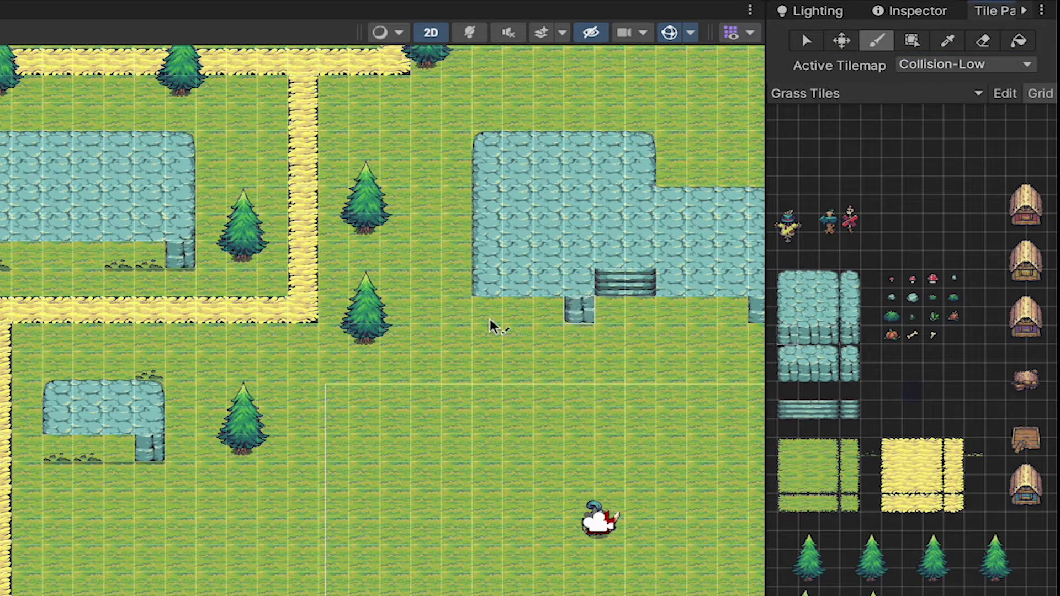
key(u)
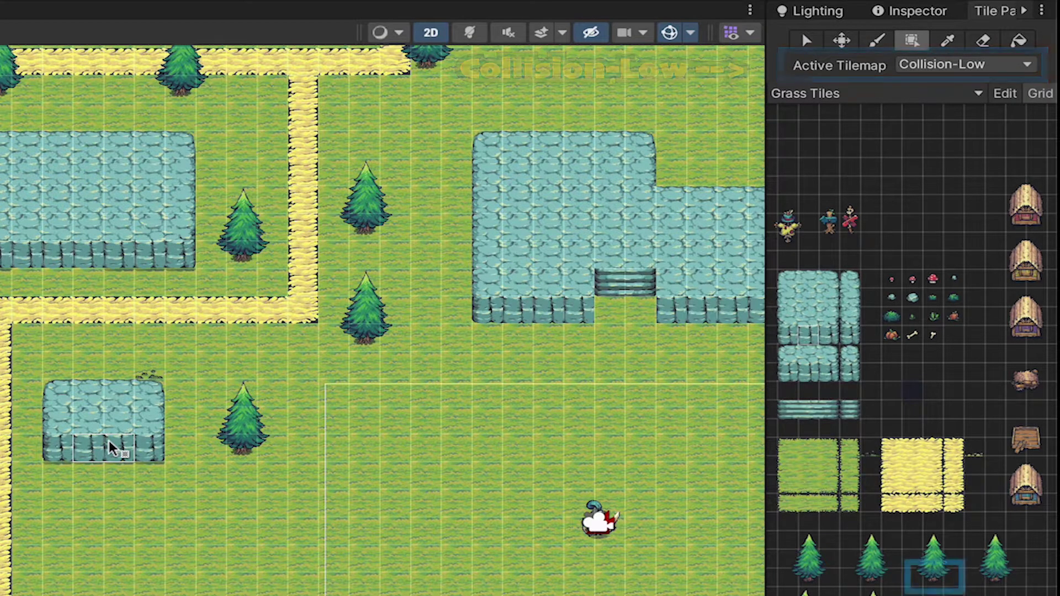
key(d)
click(932, 576)
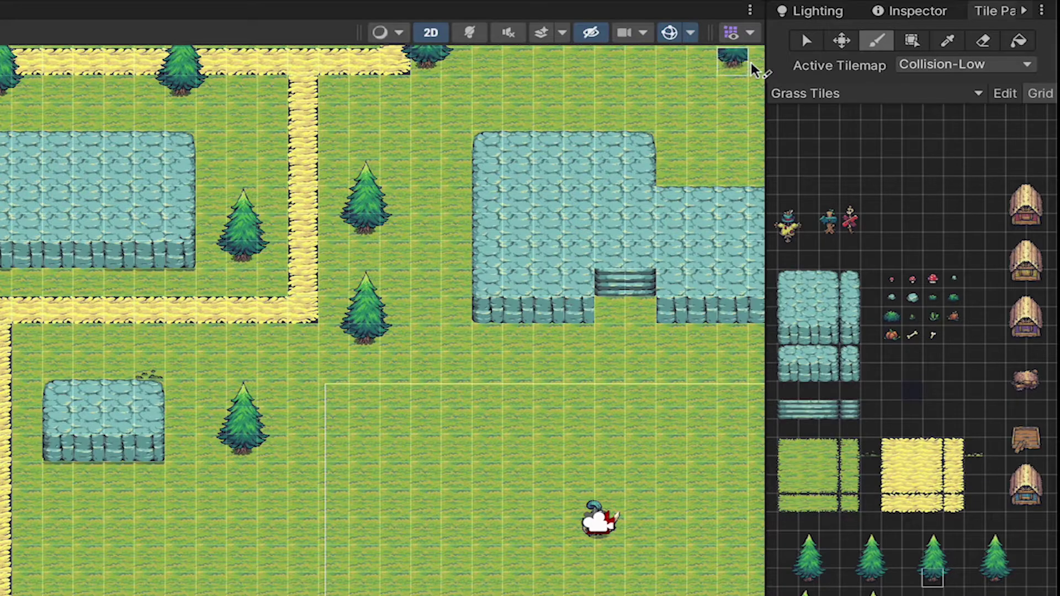
Step: Add a Tilemap Collider 2D component to the Collision-Low tilemap
click(919, 13)
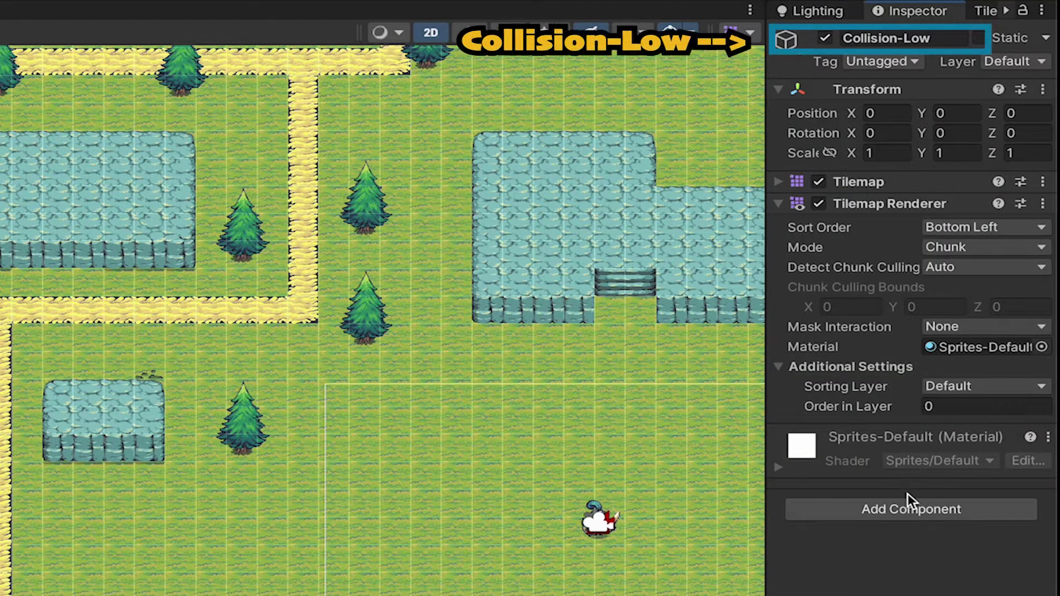
click(902, 508)
text(tile)
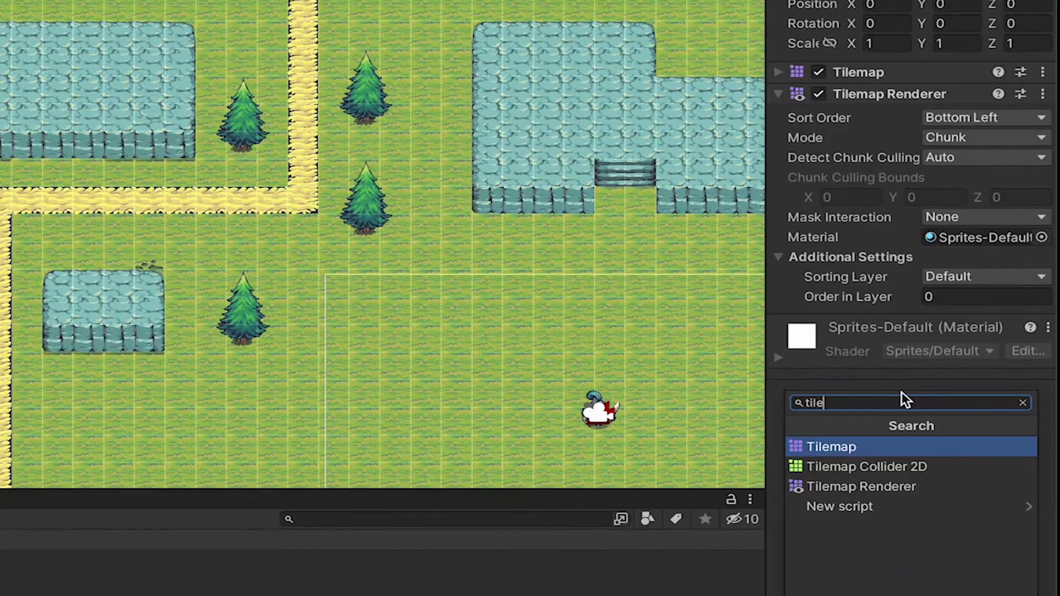
key(Down)
key(Return)
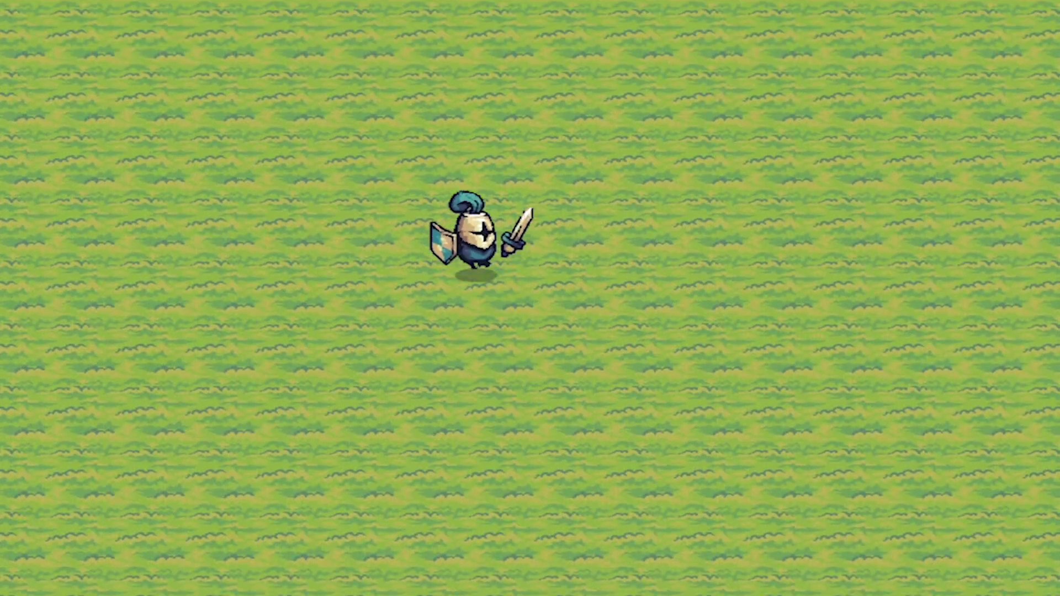
Step: Playtest by walking the player along the plateau's cliff face and around the pine tree, and end play mode
key(a)
key(w)
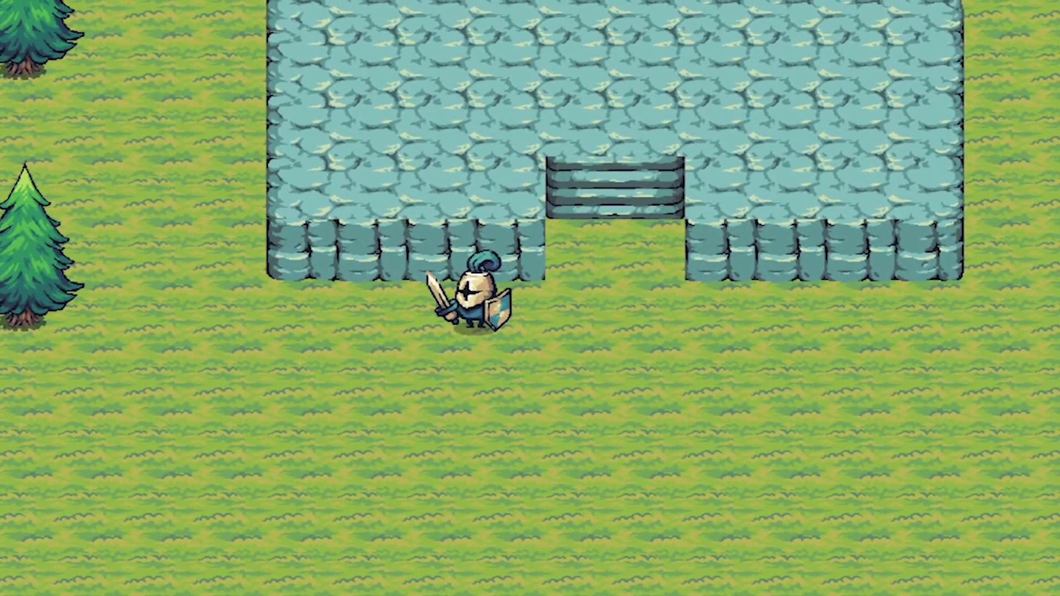
key(a)
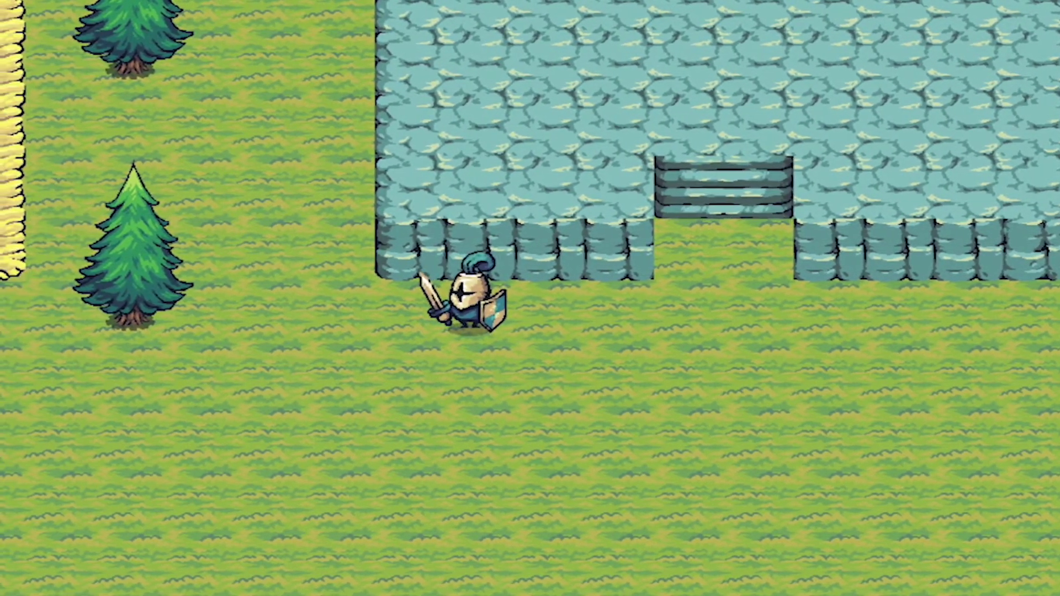
key(a)
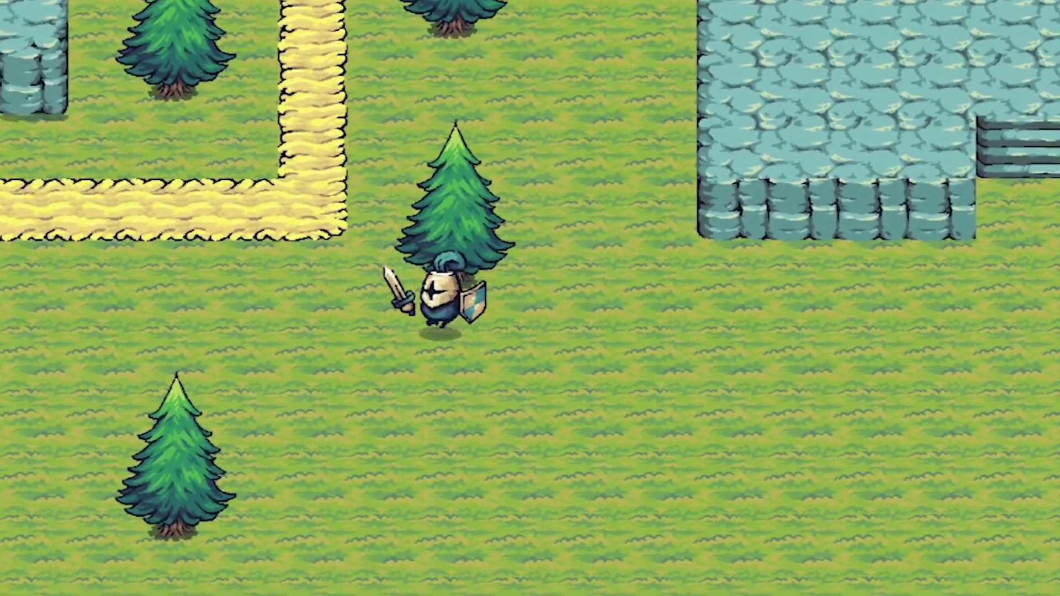
key(d)
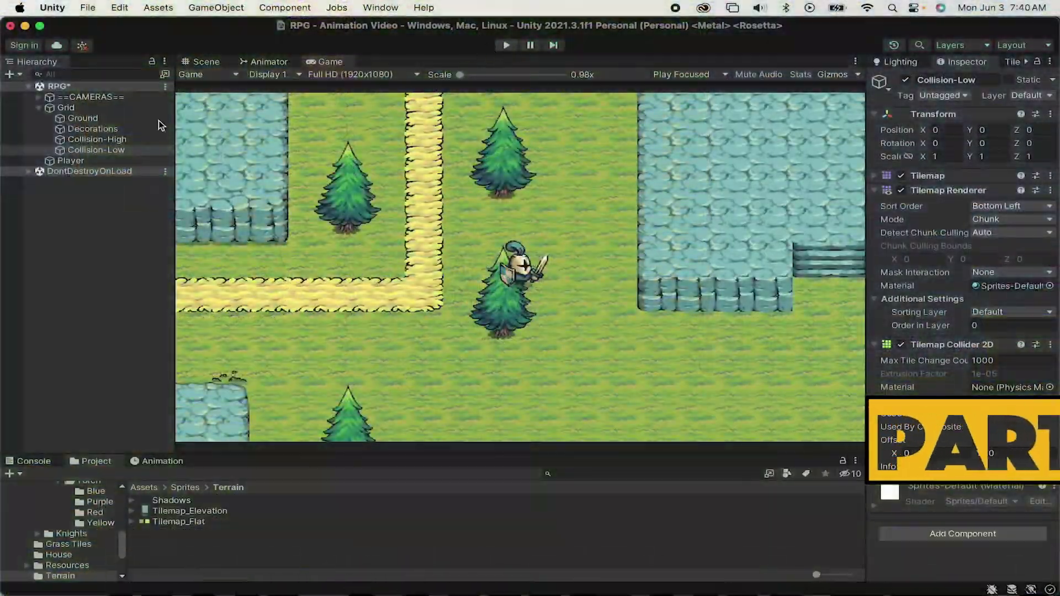
key(super+p)
Step: Rename the Decorations tilemap as Non-Collision-Low and add a rectangular tilemap named Non-Collision-High under Grid
click(105, 130)
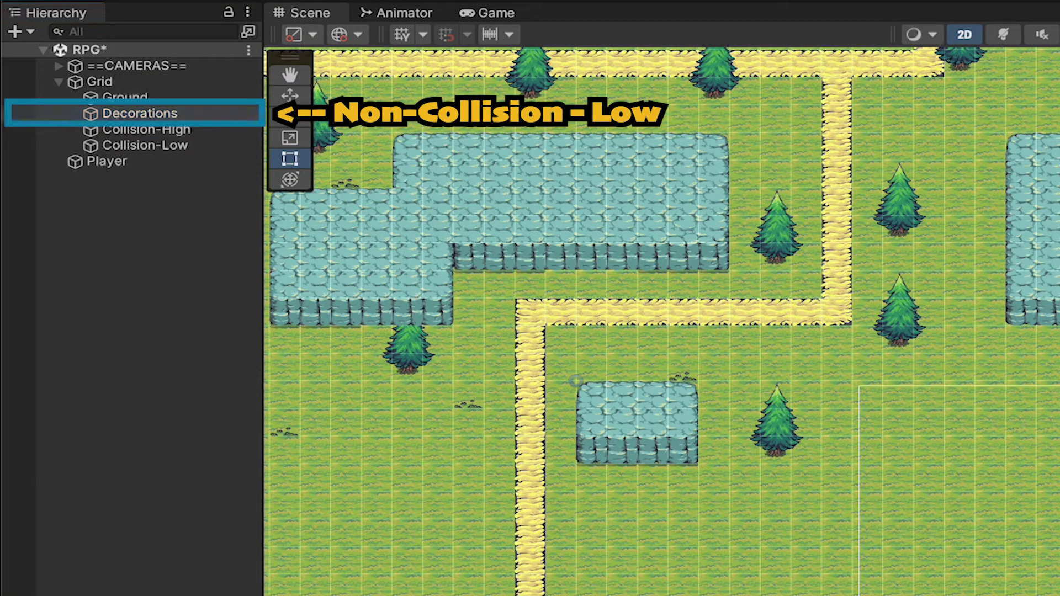
right_click(162, 84)
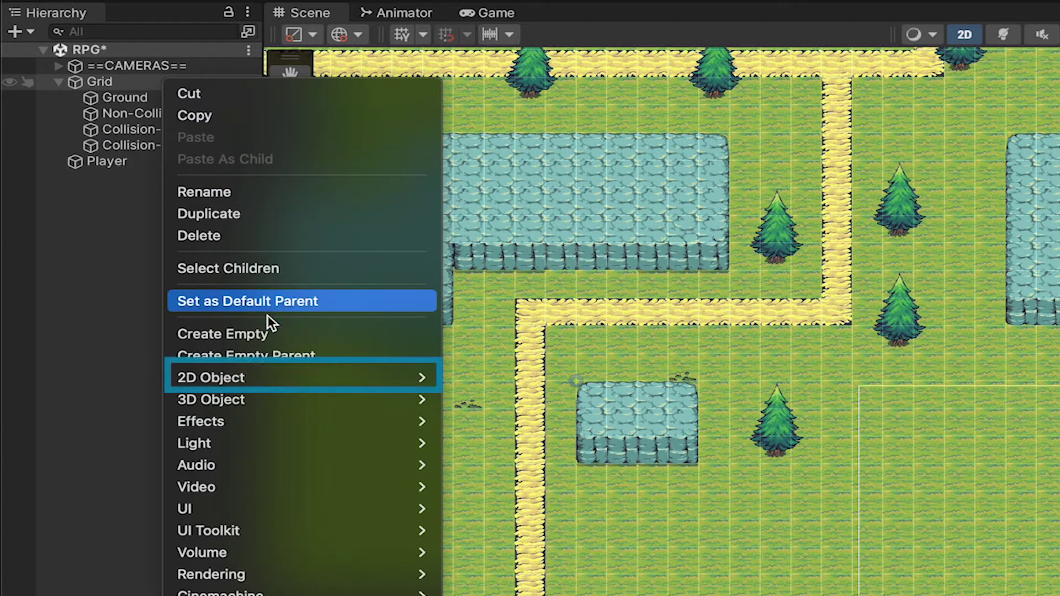
mouse_move(260, 381)
mouse_move(520, 427)
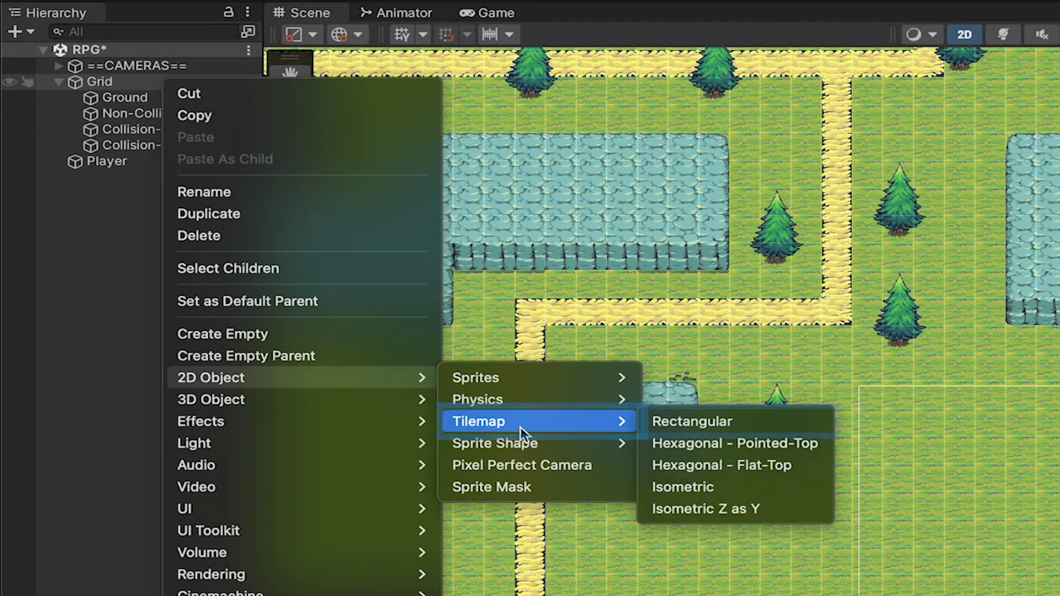
click(734, 426)
text(Non-Collision-)
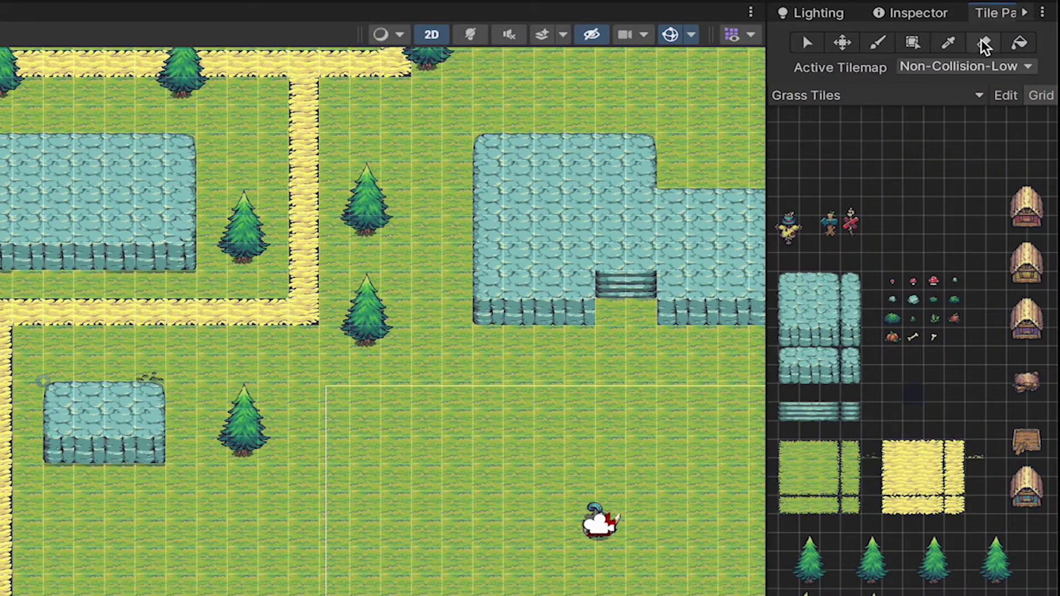
Step: Erase the pine trees' upper tiles from the Non-Collision-Low tilemap, leaving their base tiles in place
click(984, 43)
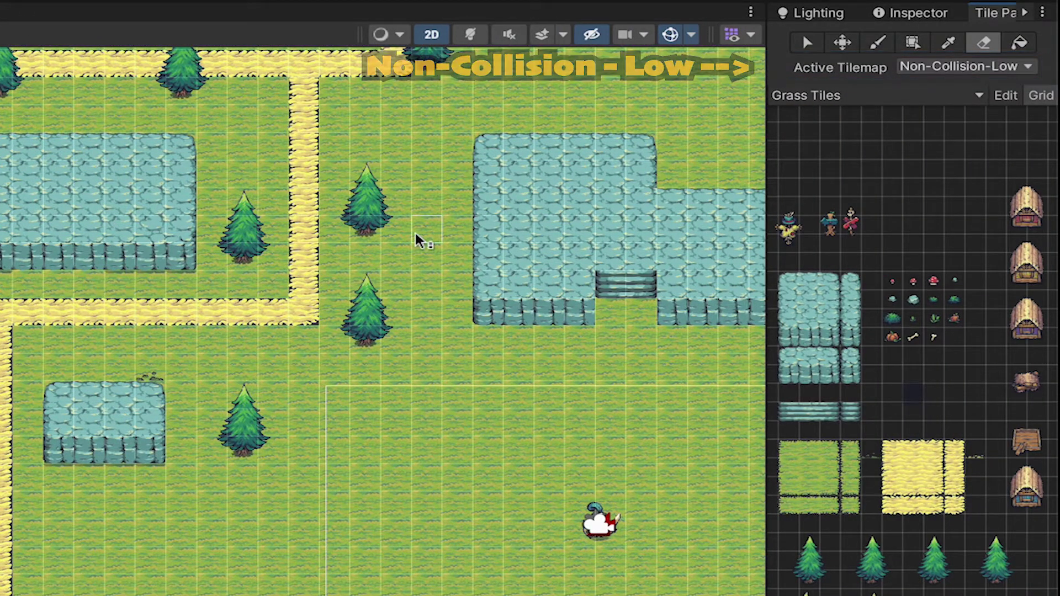
scroll(388, 215, down, 2)
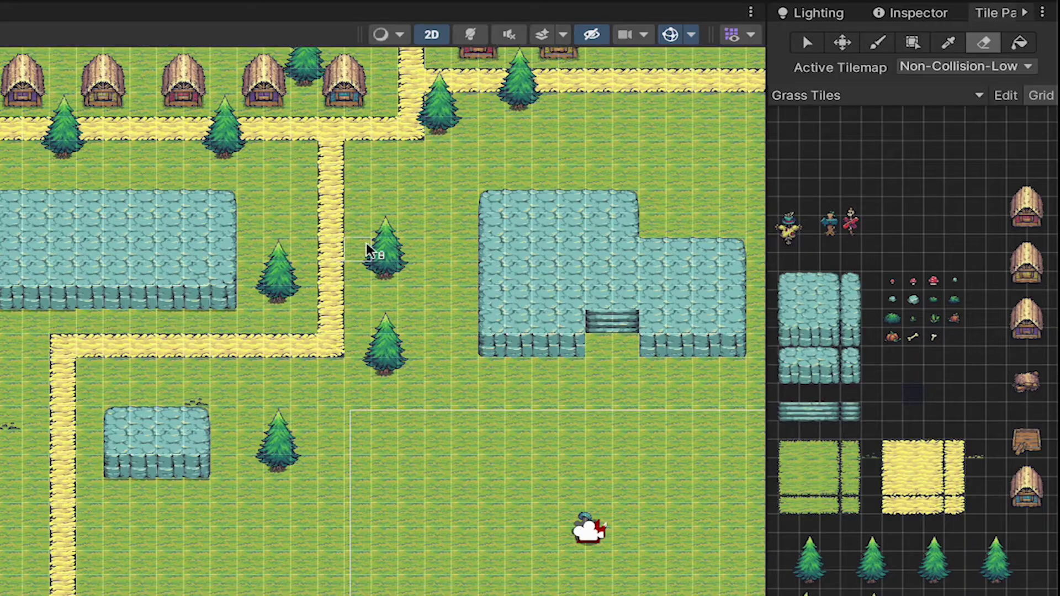
drag(367, 251, 405, 248)
drag(843, 145, 895, 183)
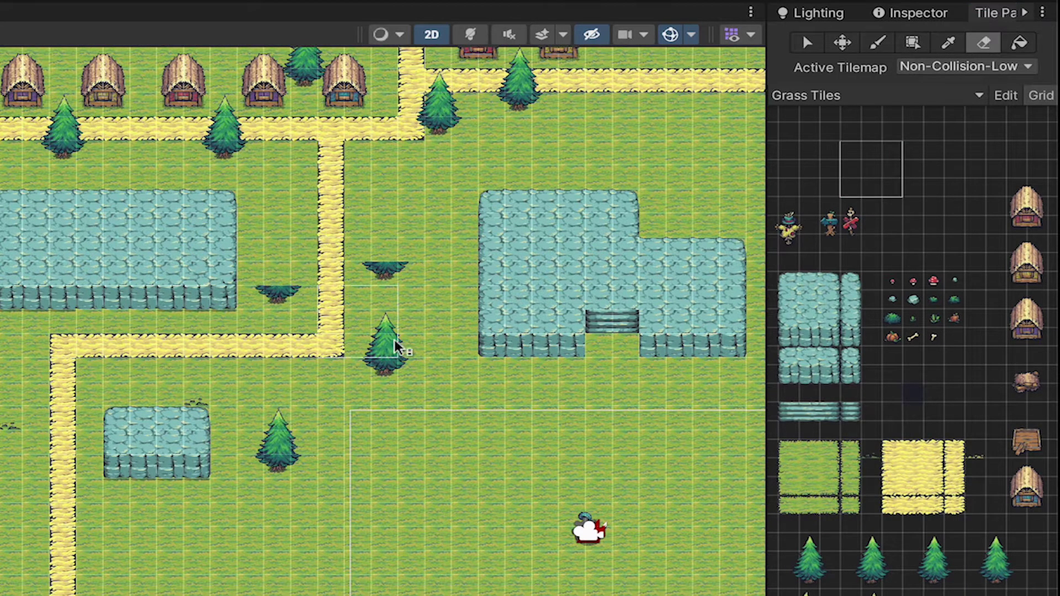
Step: Paint the pine trees' upper tiles onto the Non-Collision-High tilemap and edit that tilemap's Order in Layer so it draws over the player
click(809, 555)
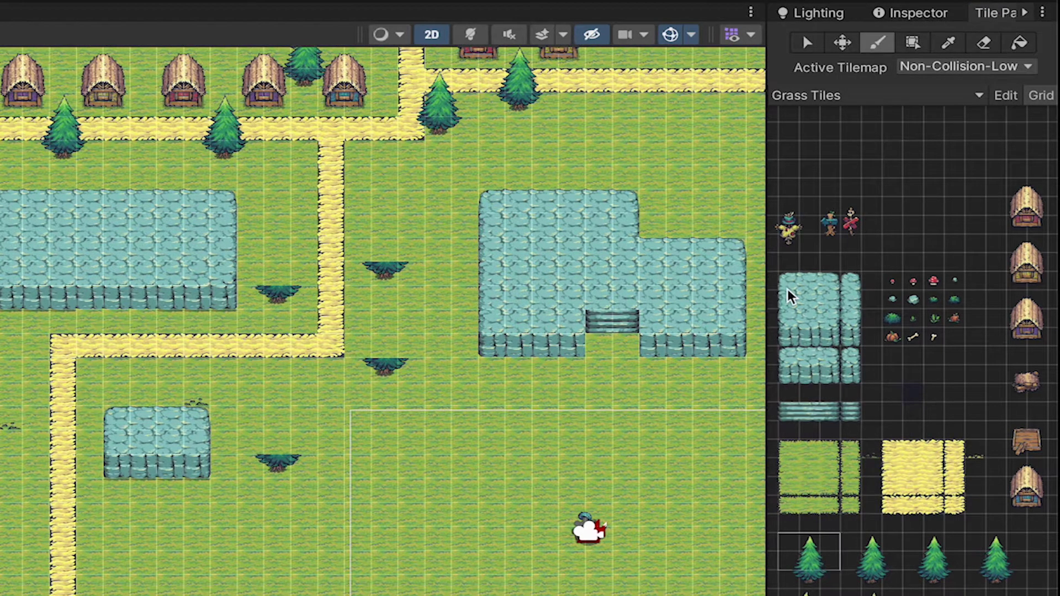
click(942, 73)
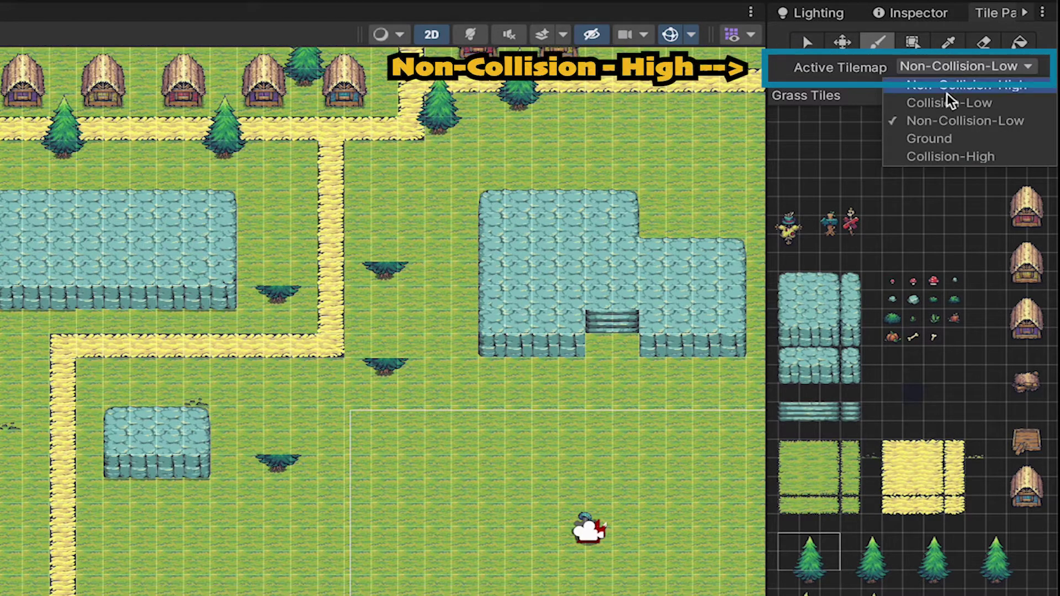
click(948, 86)
click(368, 324)
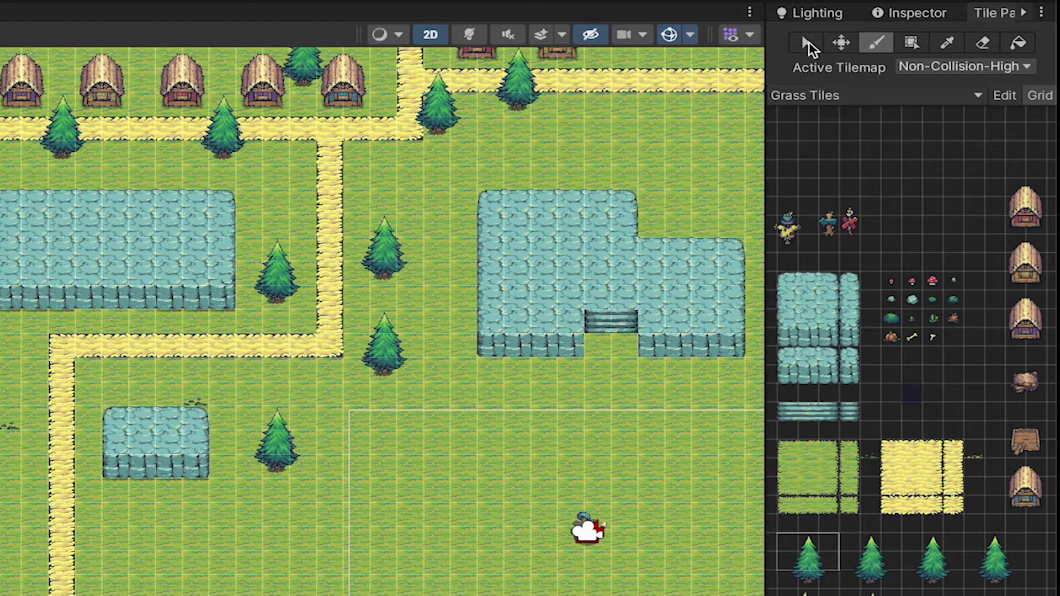
click(916, 13)
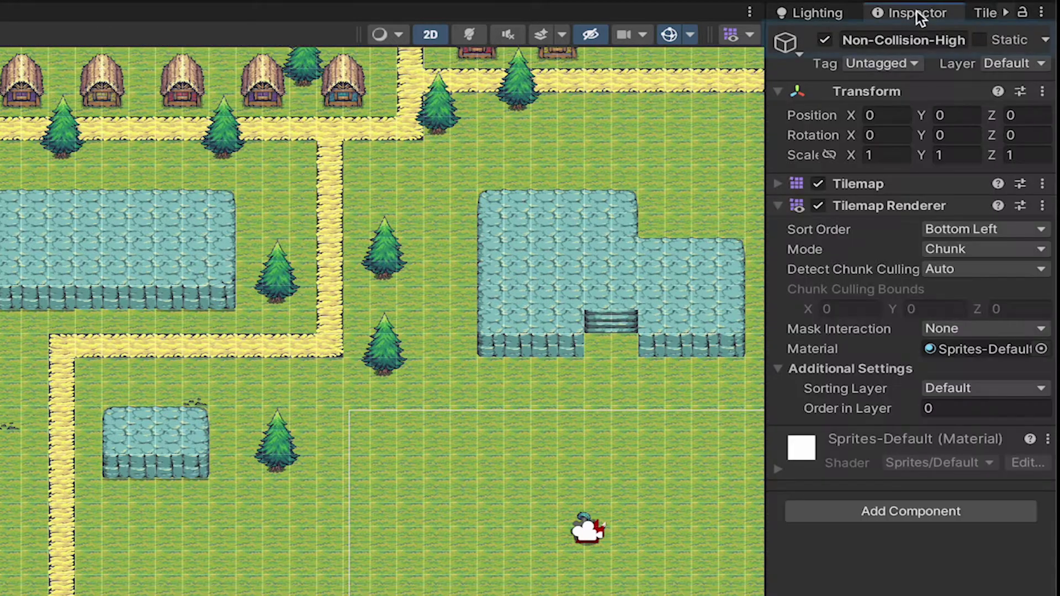
click(963, 403)
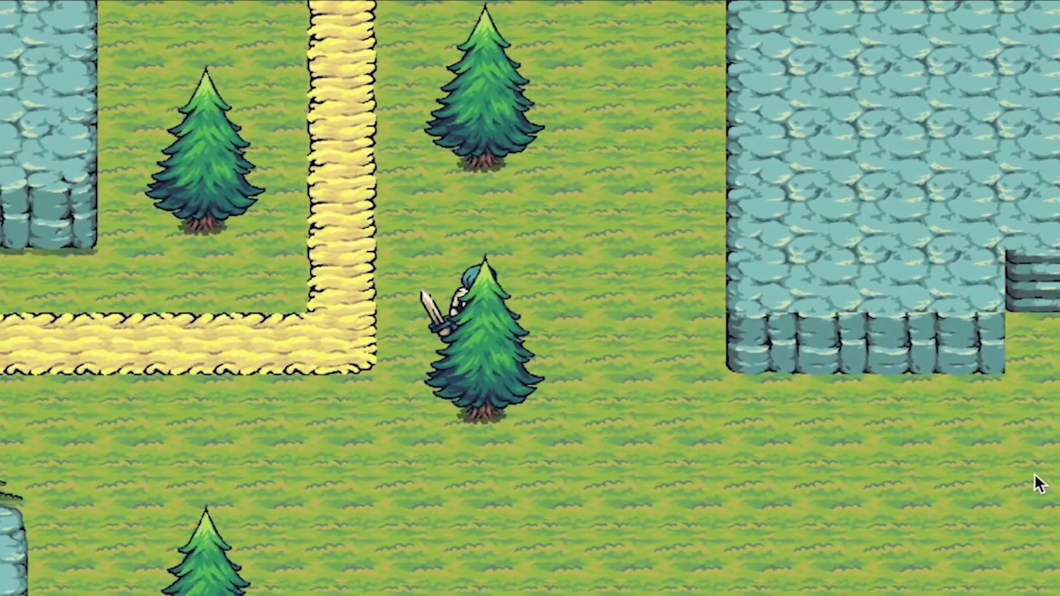
Step: Playtest by walking the player around the pine tree, along the path and up to the plateau's back edge
key(Down)
key(Left)
key(Down)
key(Right)
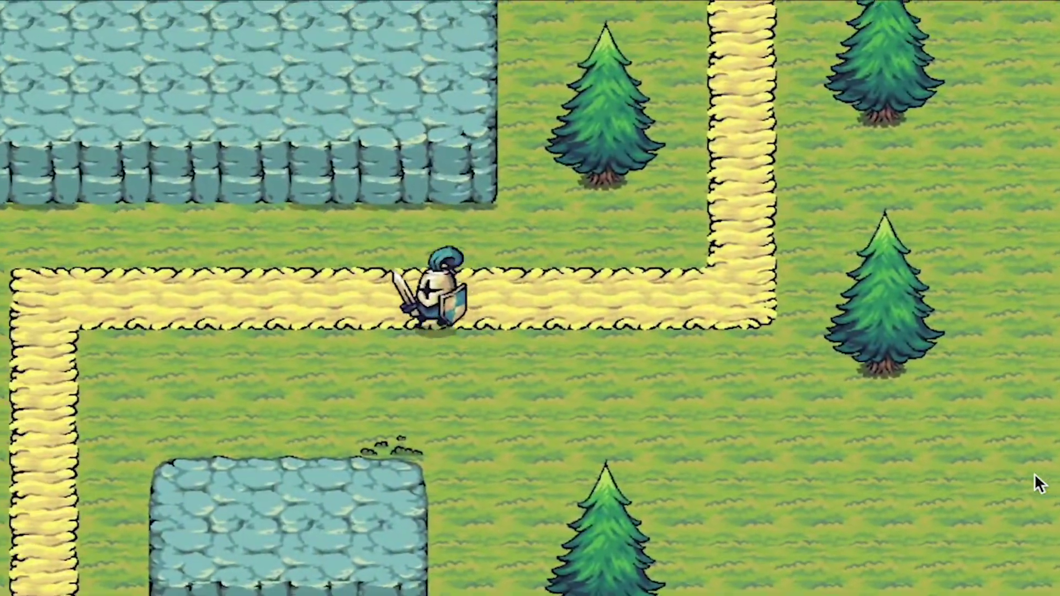
key(Up)
key(Right)
key(Down)
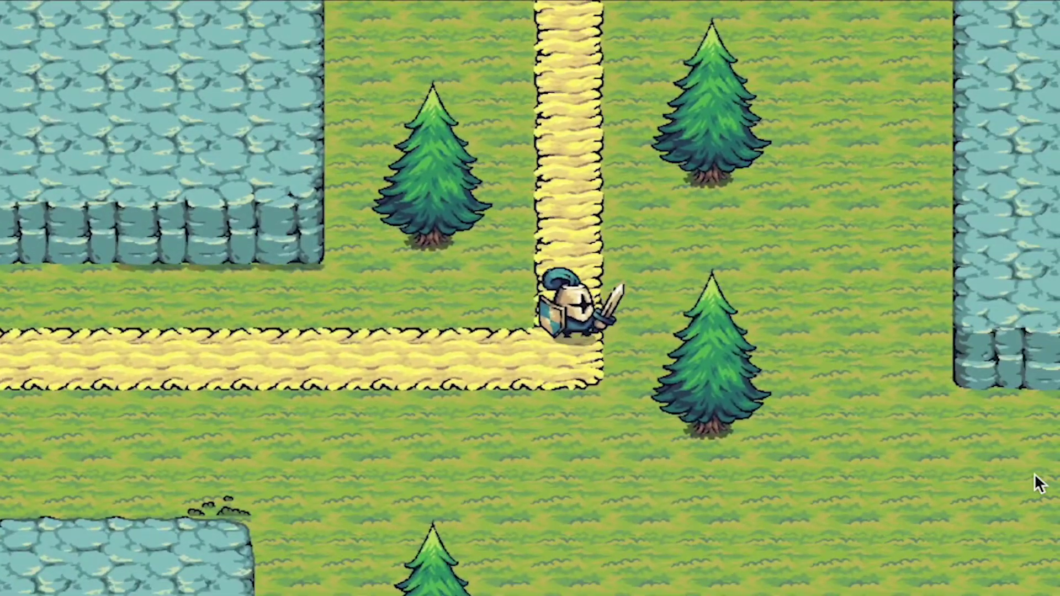
key(Up)
key(Left)
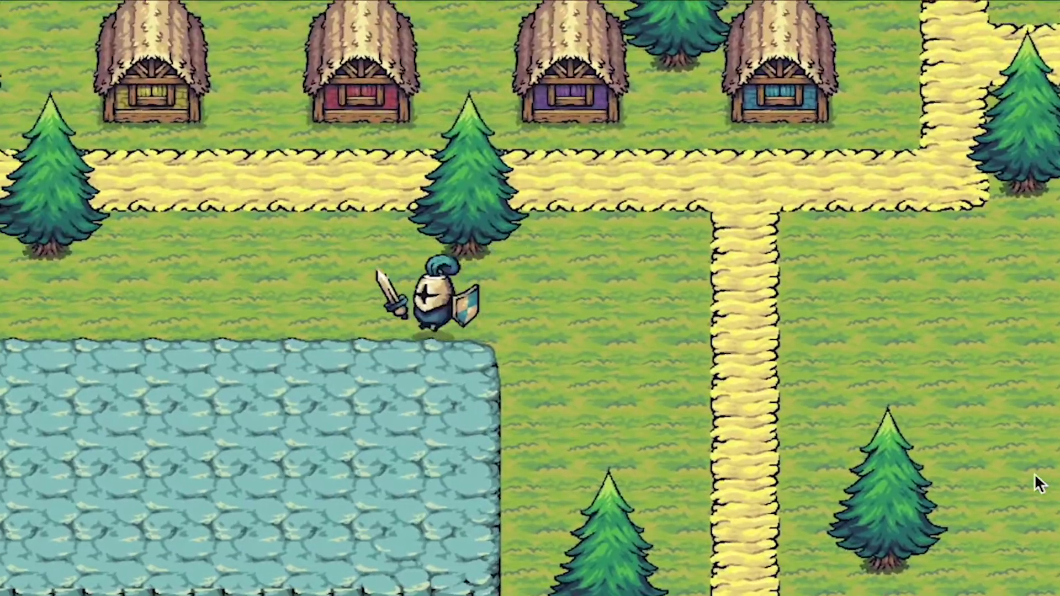
key(Left)
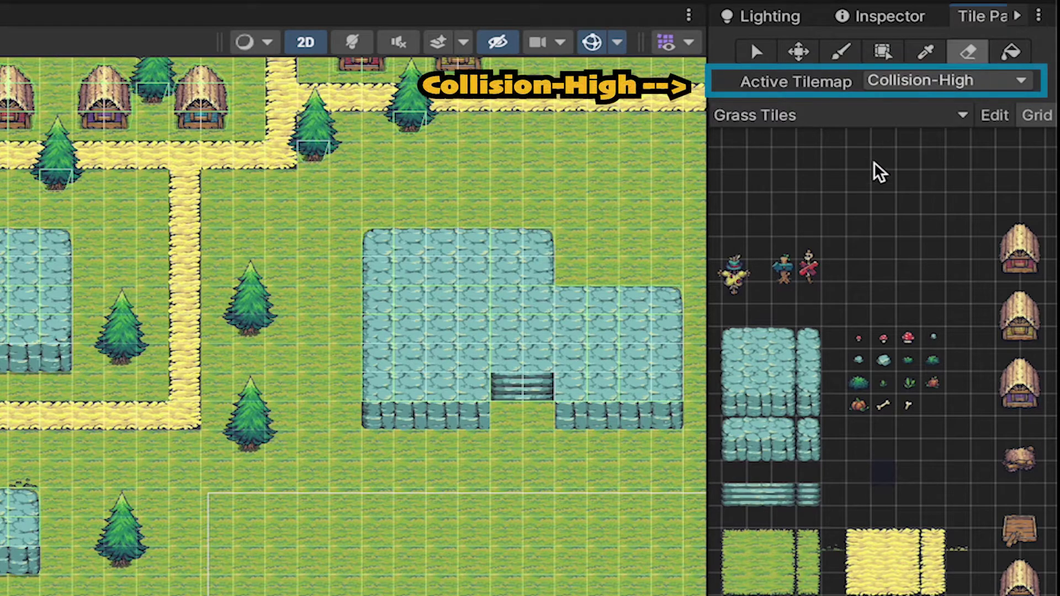
Step: Erase the plateaus' top-edge tiles from the Collision-High tilemap and repaint them on Non-Collision-High
drag(805, 163, 942, 165)
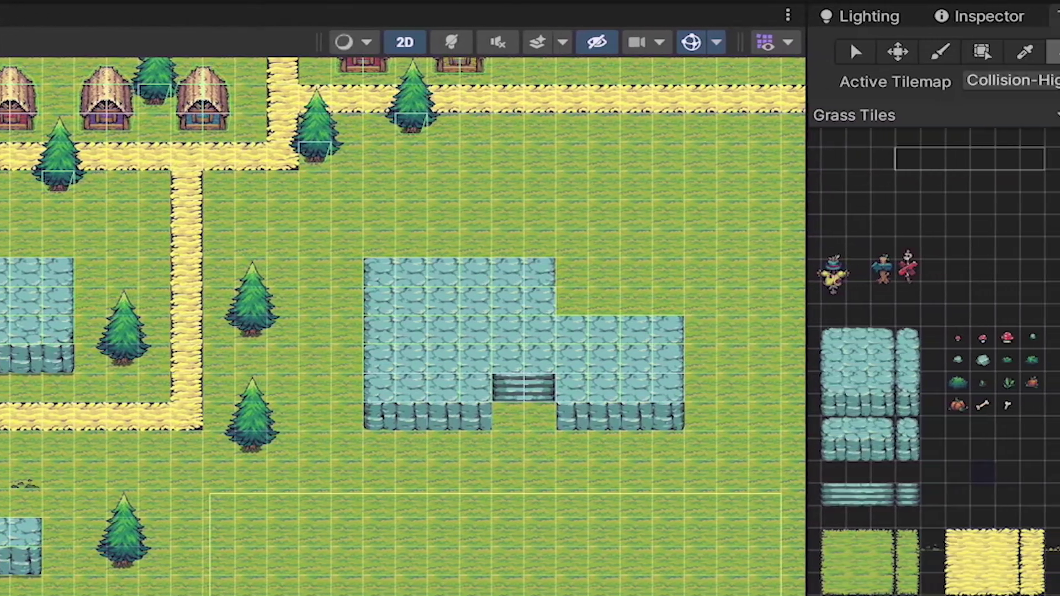
click(933, 83)
click(938, 104)
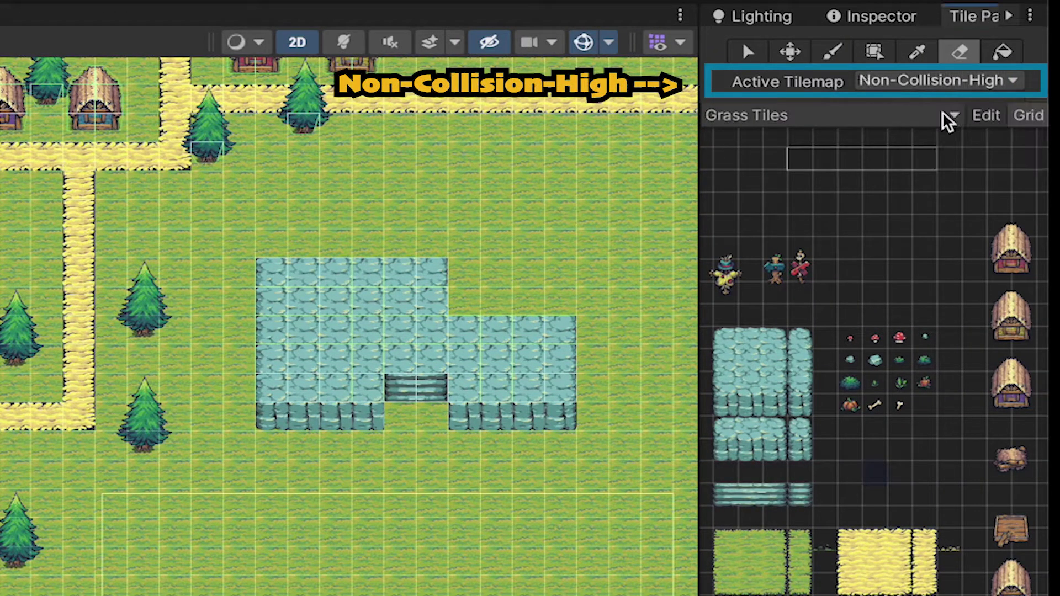
click(777, 350)
click(560, 303)
click(432, 244)
click(183, 252)
click(138, 511)
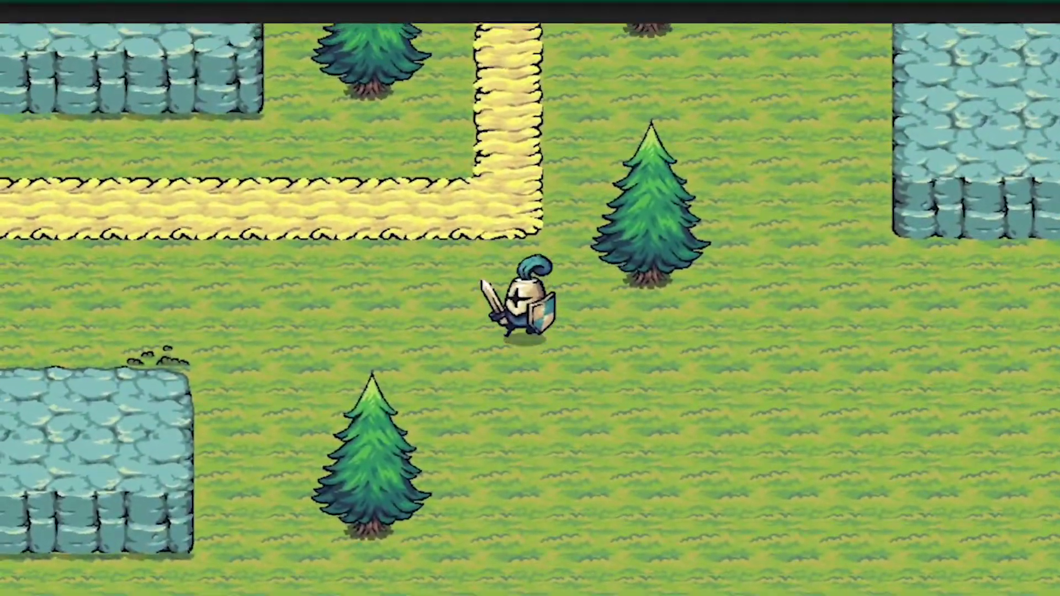
Step: Playtest by walking the player behind the pine tree and over to the side of the plateau
key(w)
key(a)
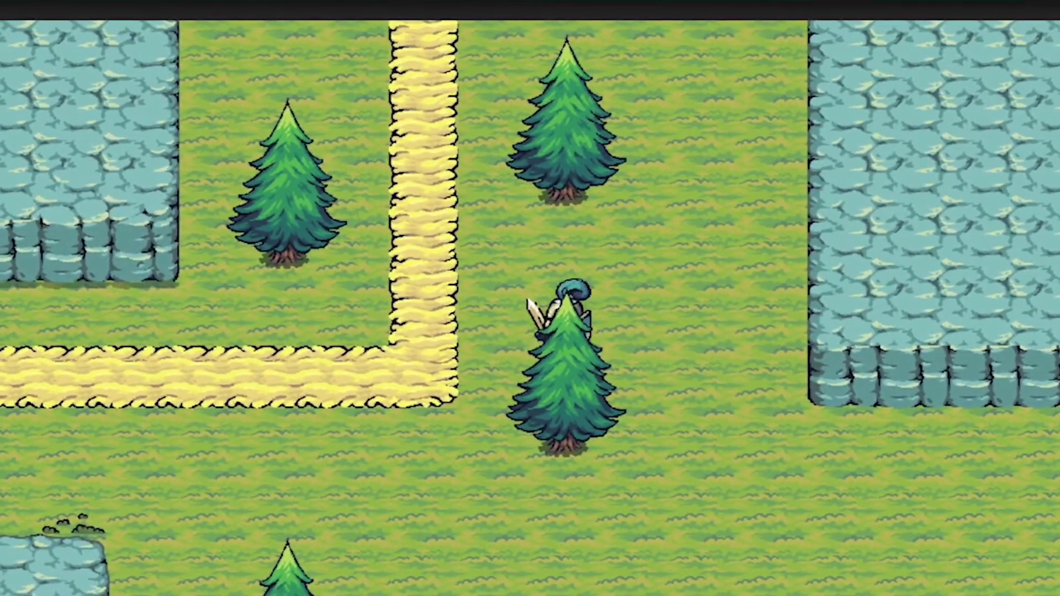
key(w)
key(d)
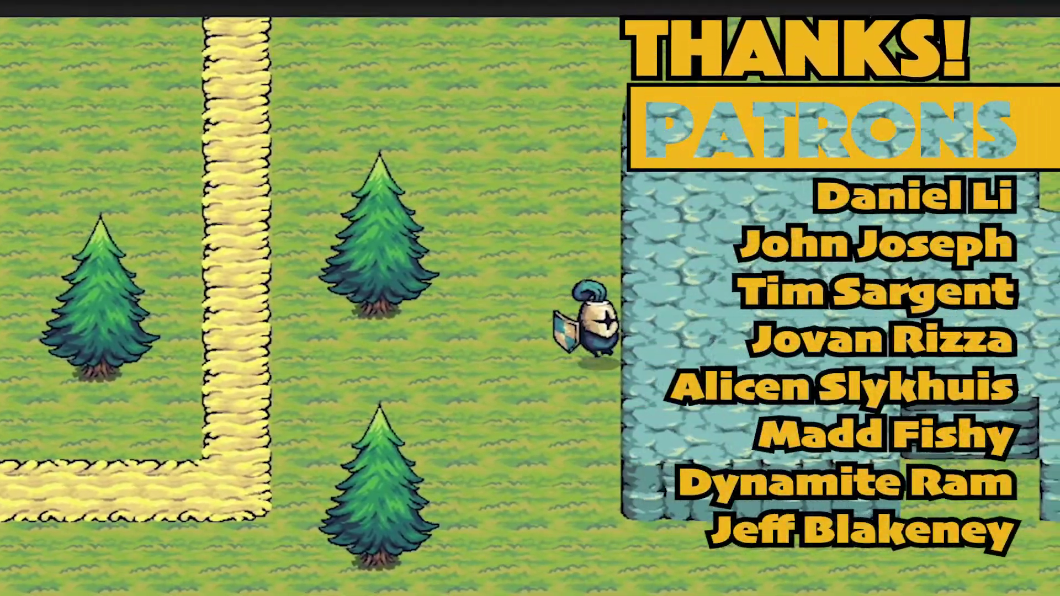